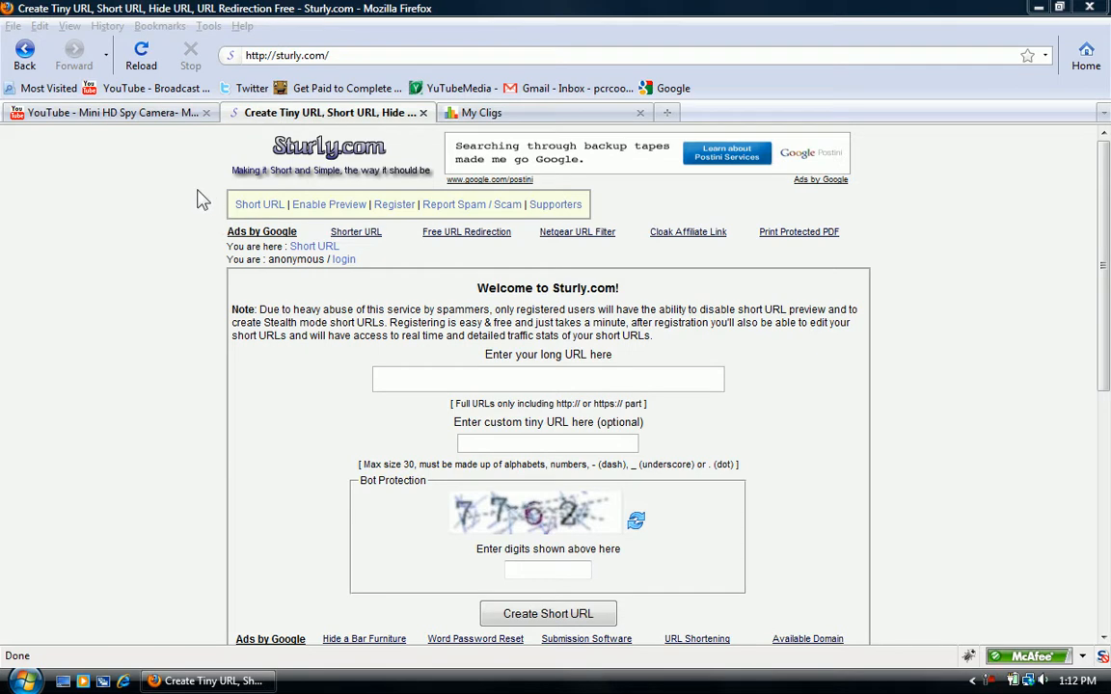
Reach the Advanced Tiny URL form from sturly.com, ready at the long-URL field
drag(328, 55, 258, 55)
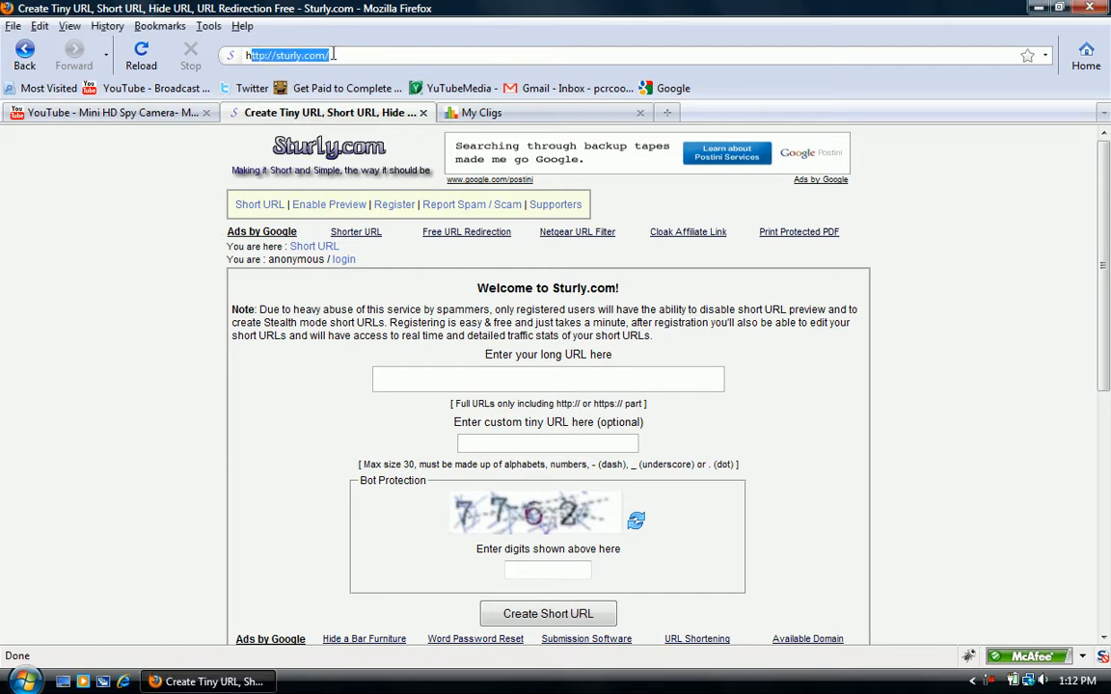
click(332, 55)
key(ctrl+a)
click(145, 330)
scroll(175, 348, down, 1)
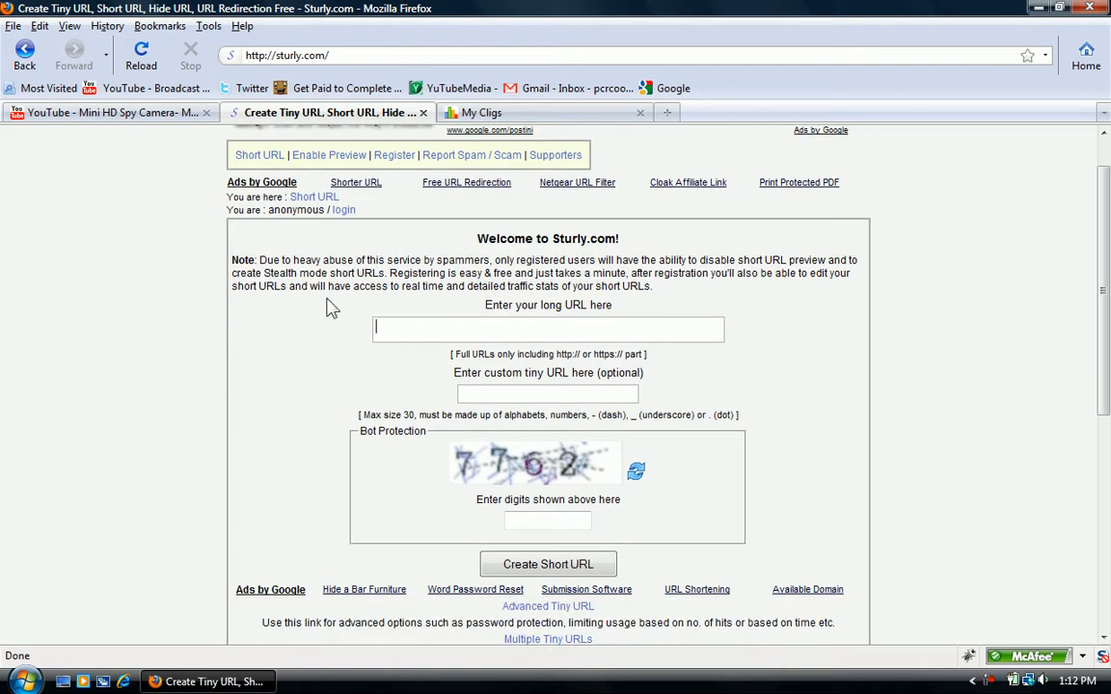
scroll(312, 322, down, 2)
scroll(438, 377, down, 2)
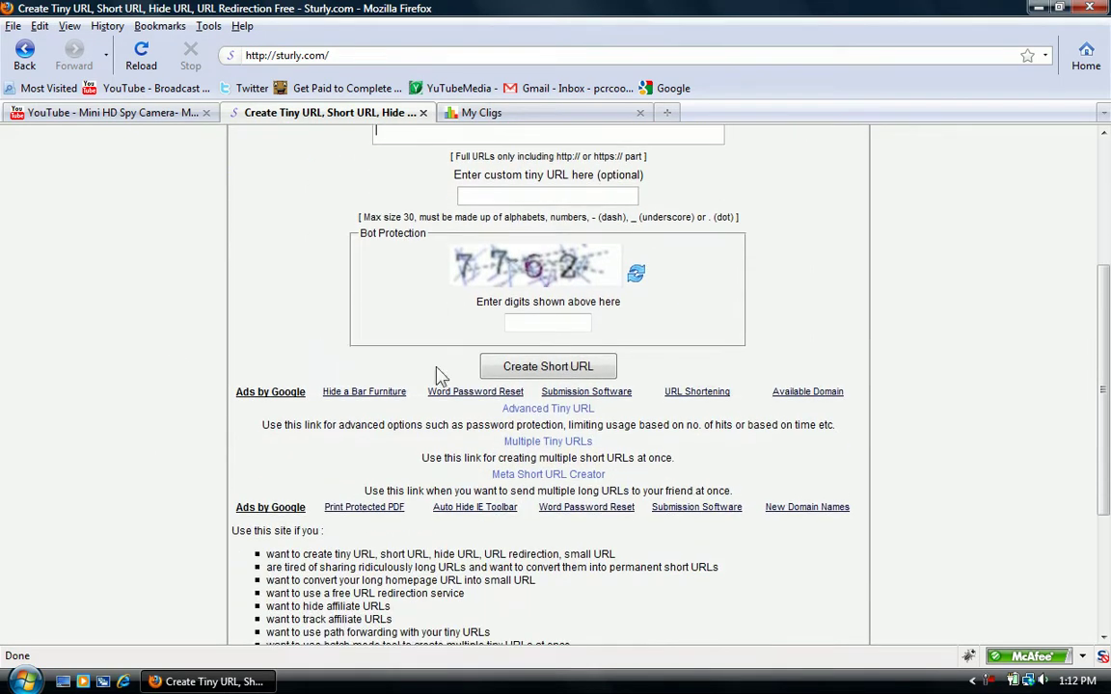
click(563, 411)
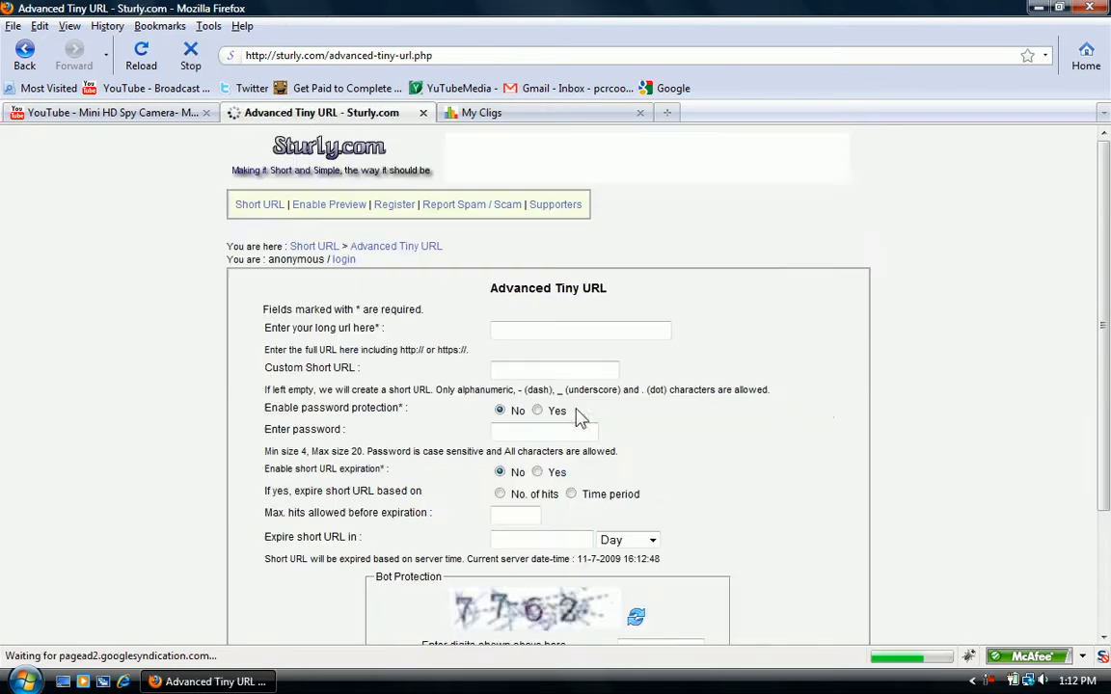
scroll(206, 293, down, 1)
scroll(204, 292, down, 1)
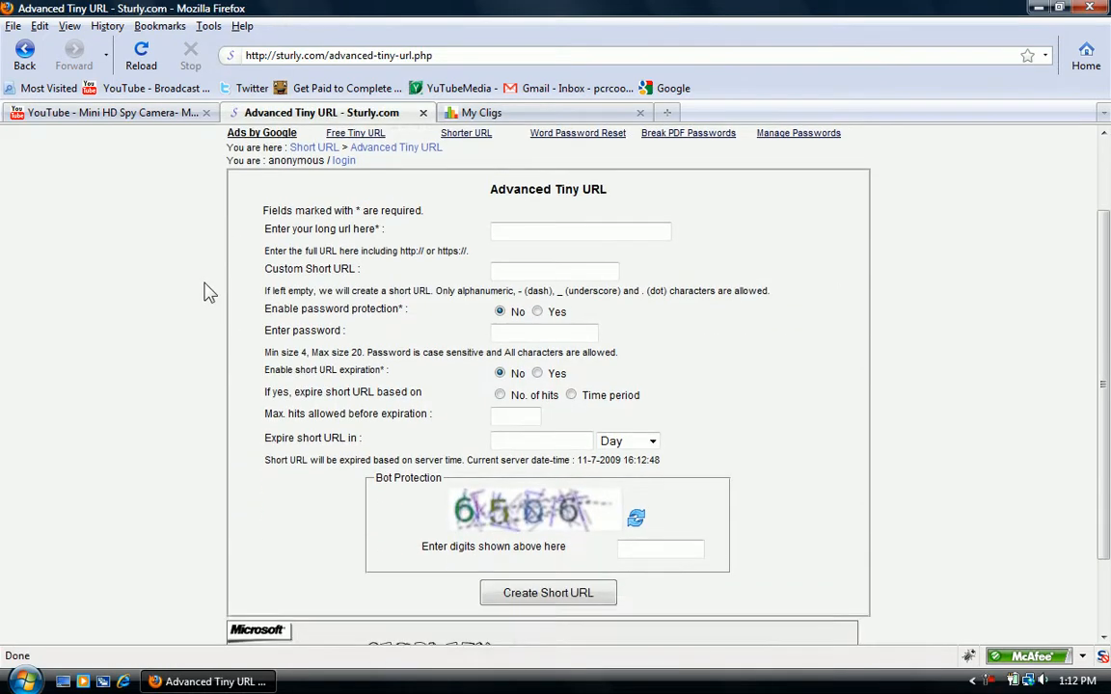
scroll(206, 292, up, 1)
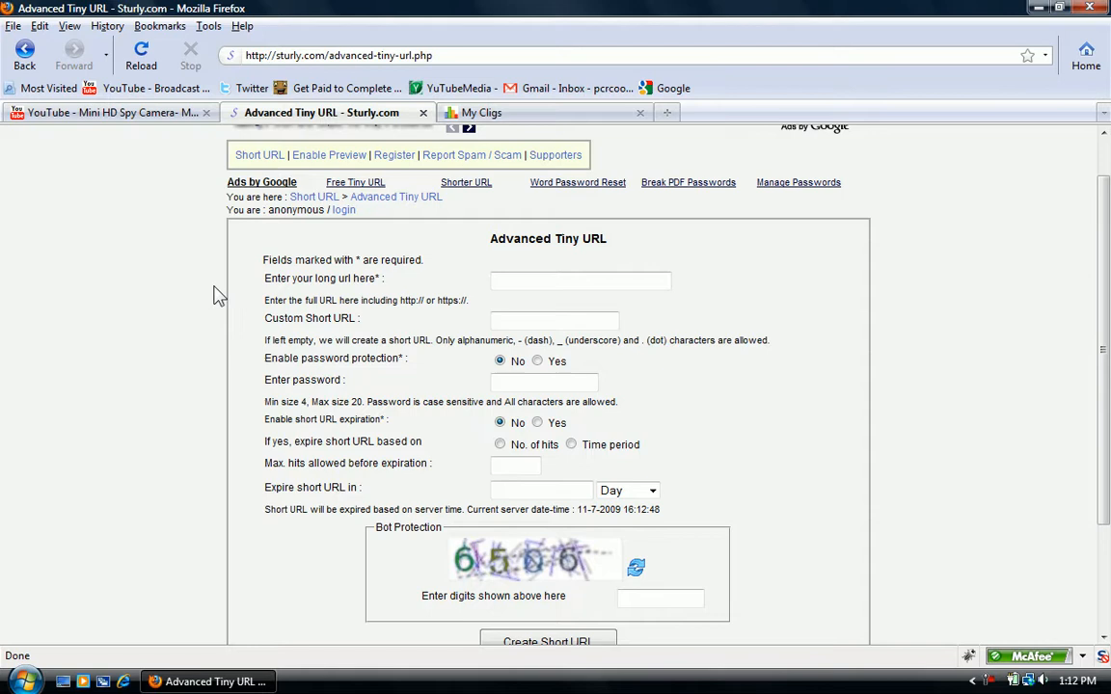
click(521, 280)
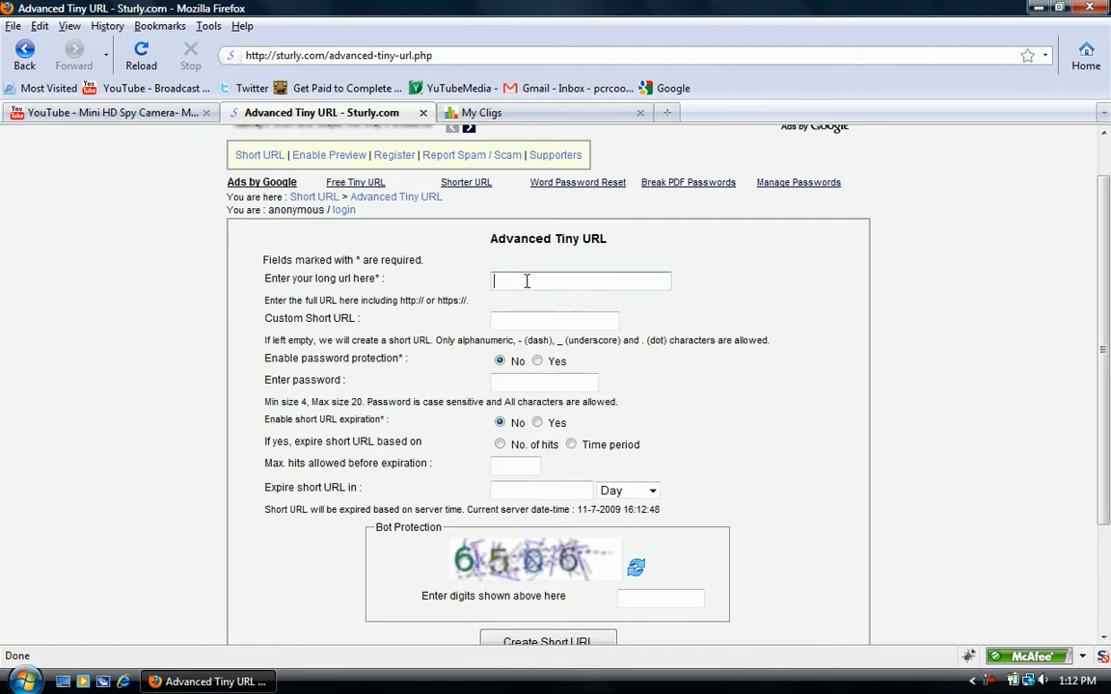
Copy the Spy Camera YouTube address and paste it as the long URL in the advanced form
click(152, 109)
click(362, 56)
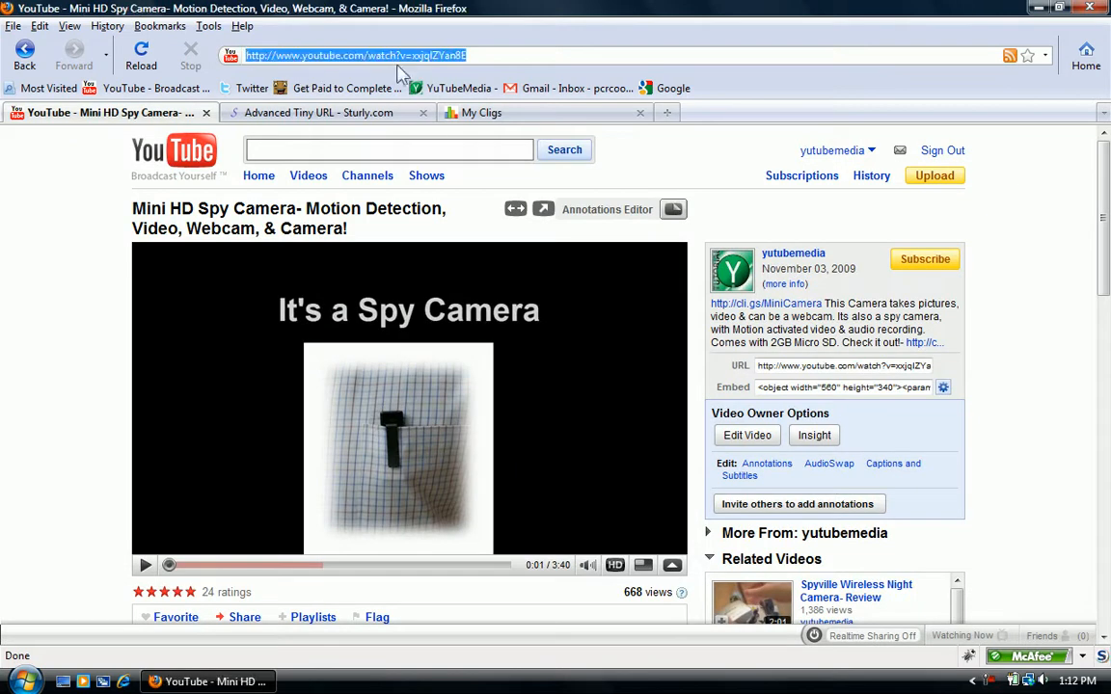
click(334, 114)
key(ctrl+v)
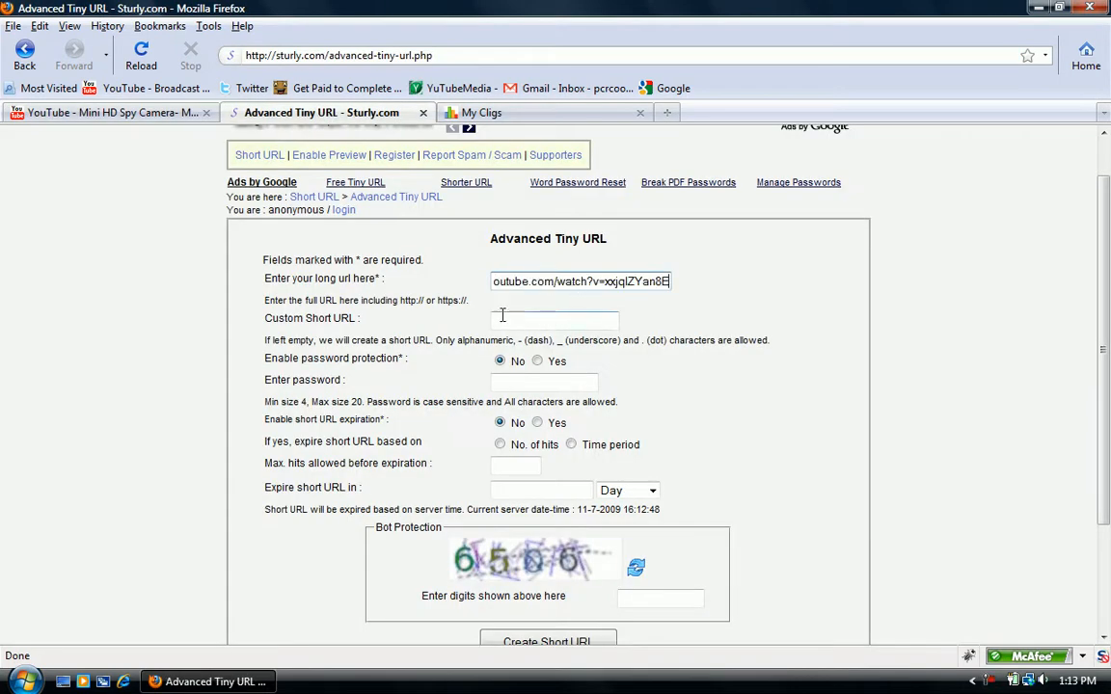
click(559, 322)
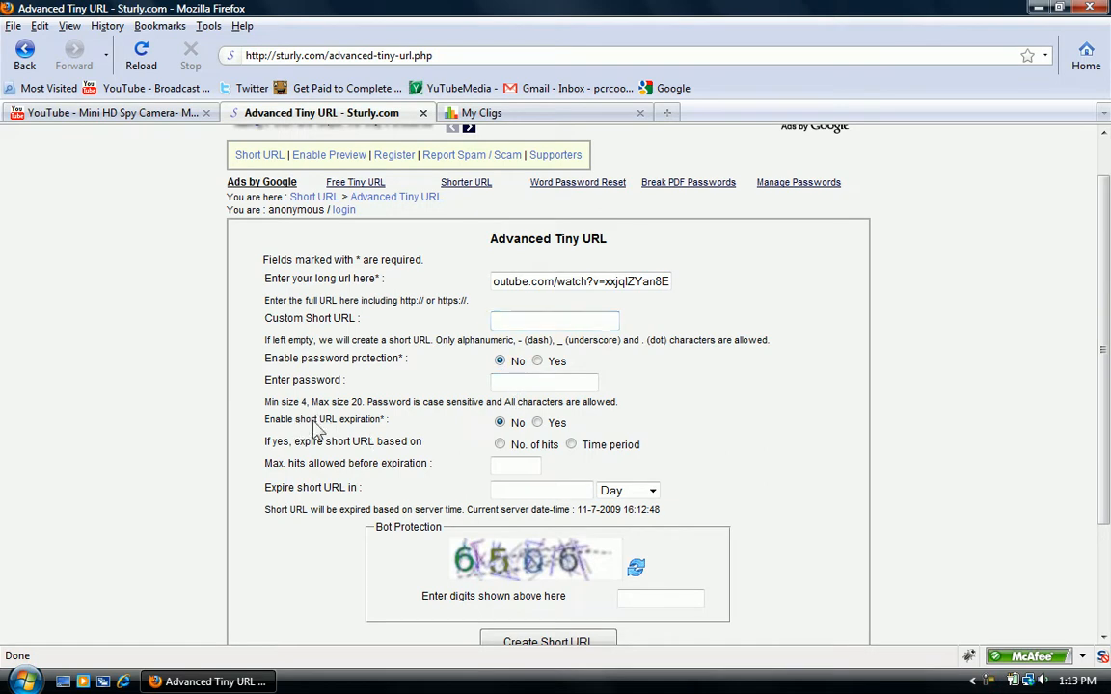
Turn on short URL expiration and try the time-based option with minutes as the unit
mouse_move(294, 420)
mouse_down()
mouse_move(372, 431)
mouse_move(350, 421)
mouse_up()
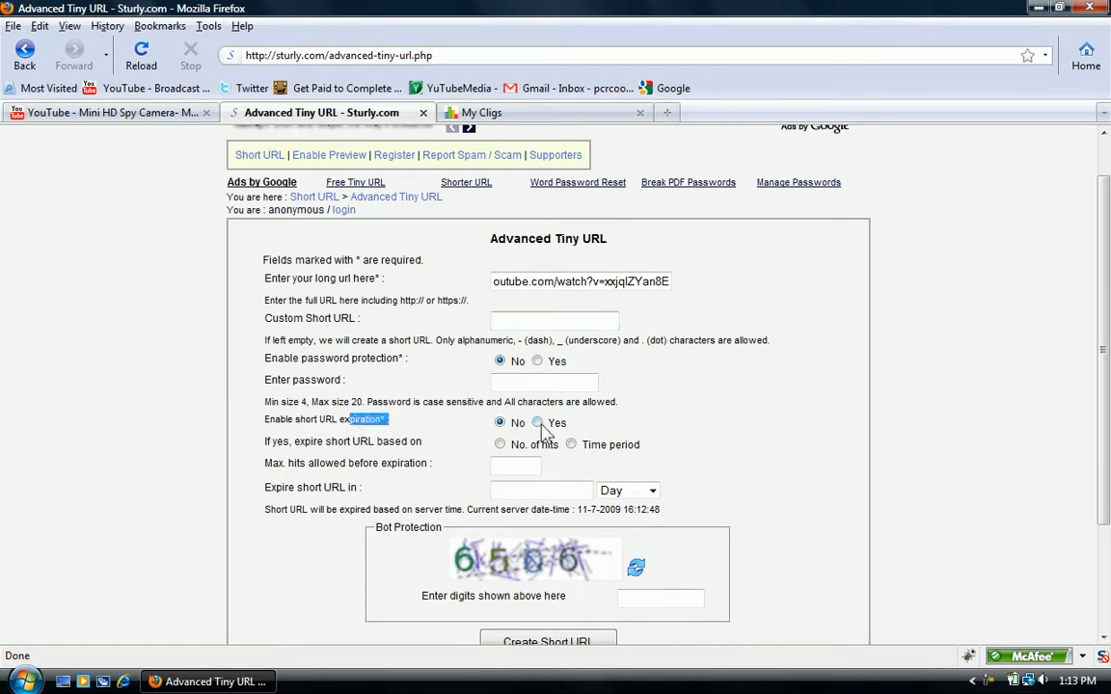
click(538, 424)
click(510, 466)
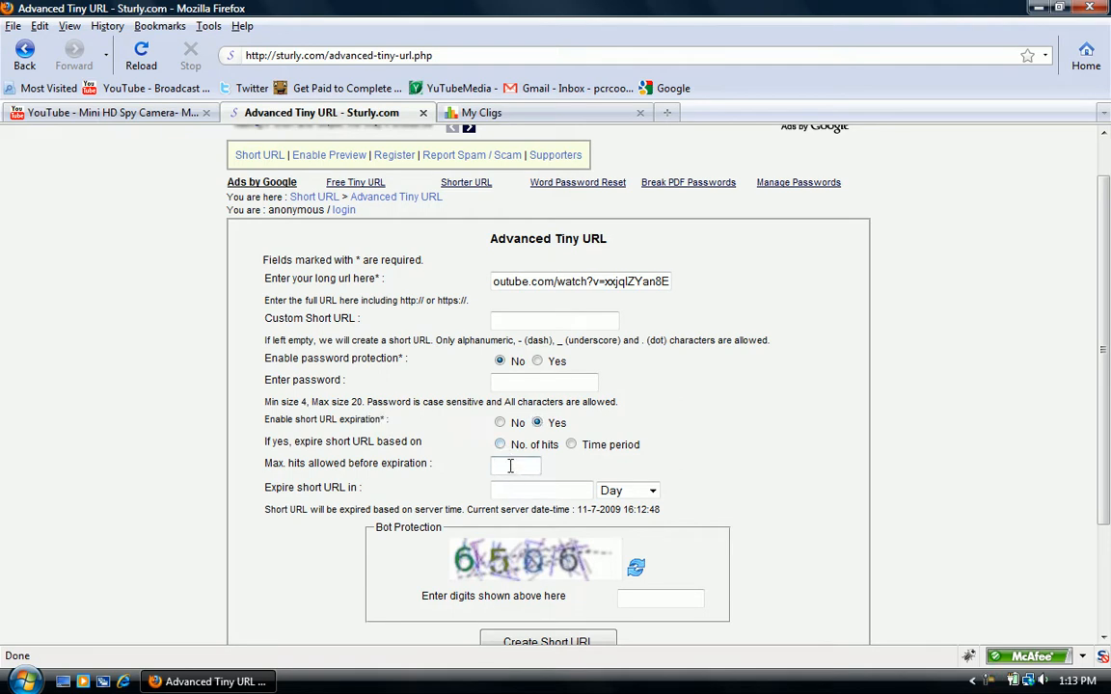
click(501, 446)
click(578, 489)
click(617, 518)
text(5)
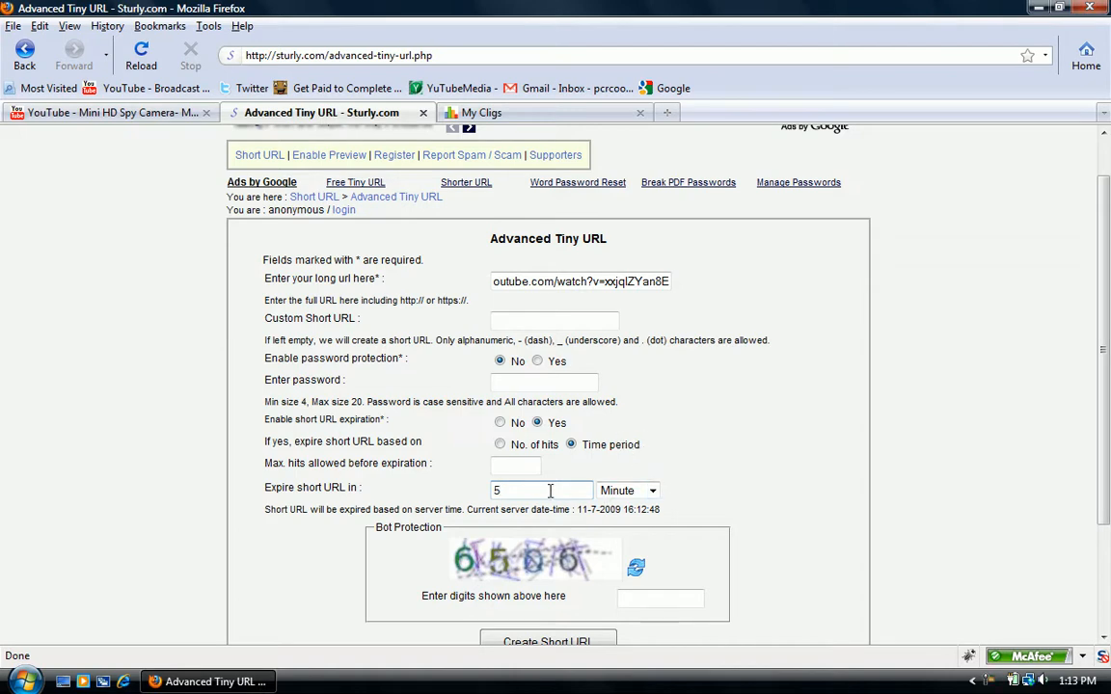
Settle on expiration by number of hits, max 2, and begin the bot protection digits
click(500, 445)
click(503, 469)
text(2)
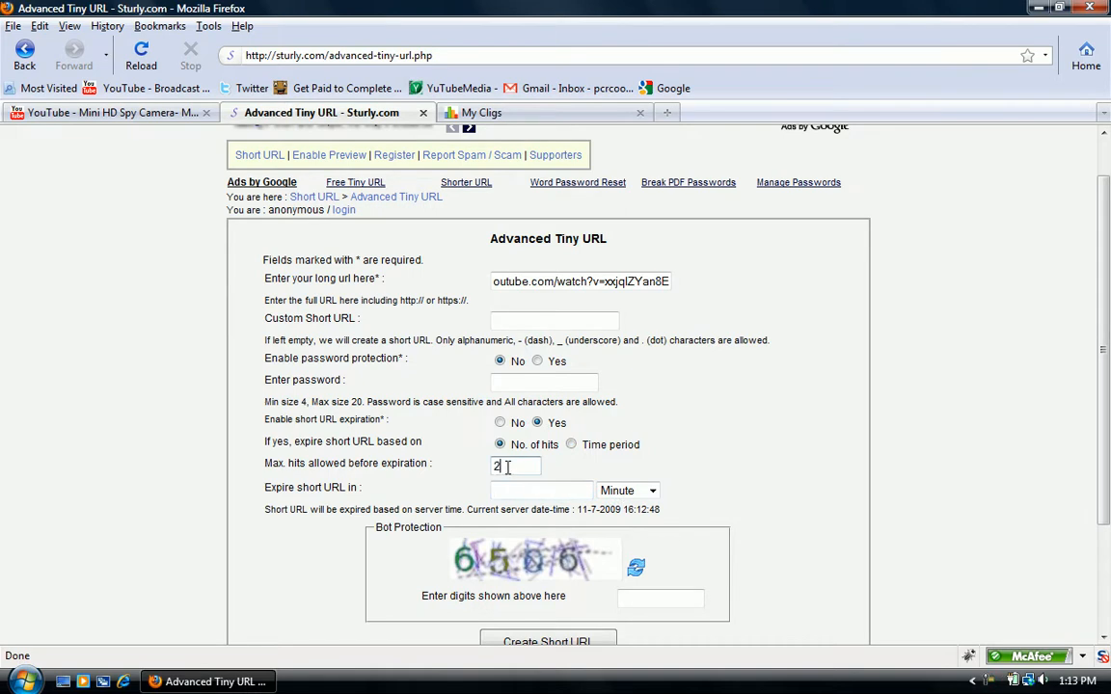
scroll(309, 506, down, 3)
click(667, 454)
text(6506)
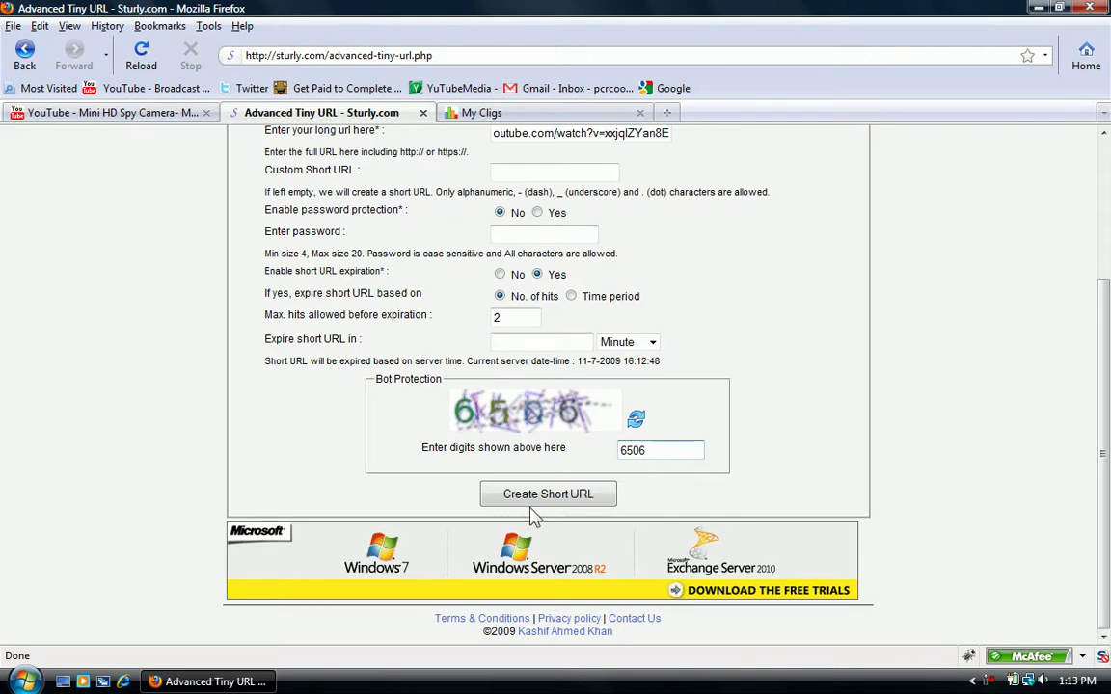
Create the short URL sturly.com/avw9 and follow it to its preview page
click(550, 494)
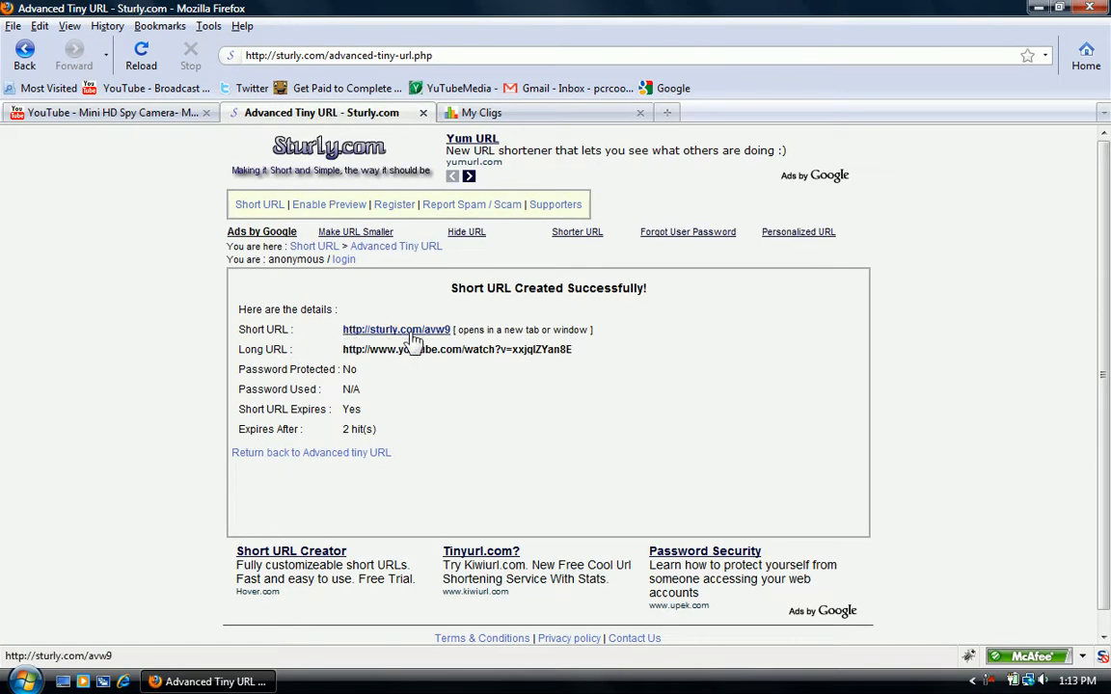
click(410, 332)
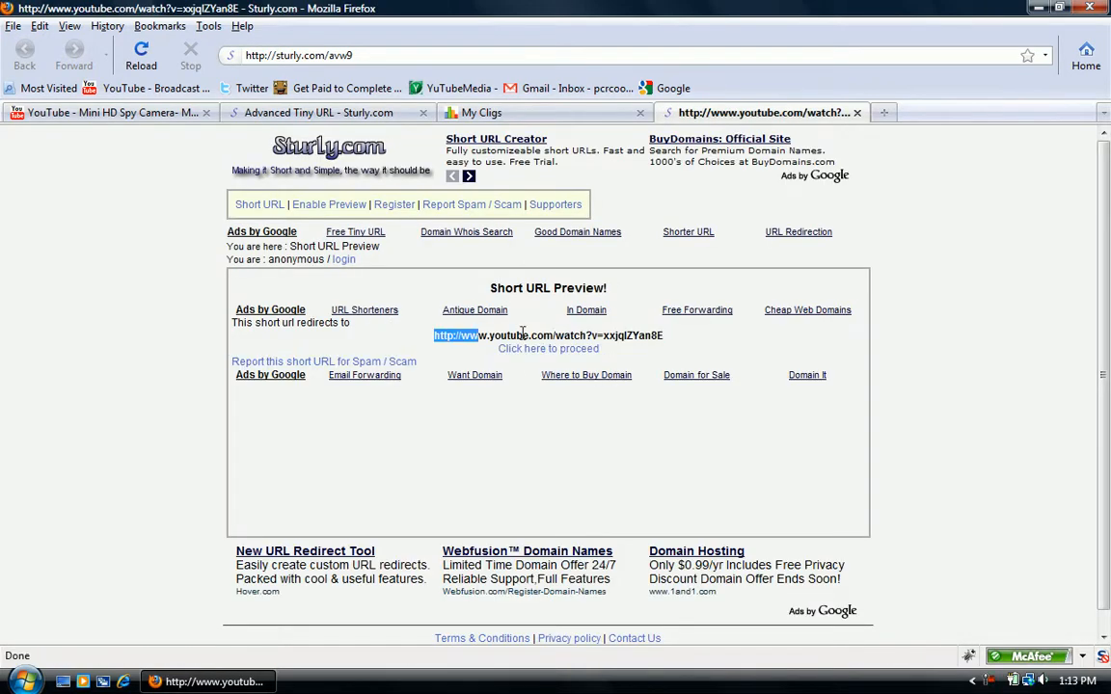
Check the preview's YouTube destination address and proceed through to the video
drag(433, 334, 675, 356)
click(675, 356)
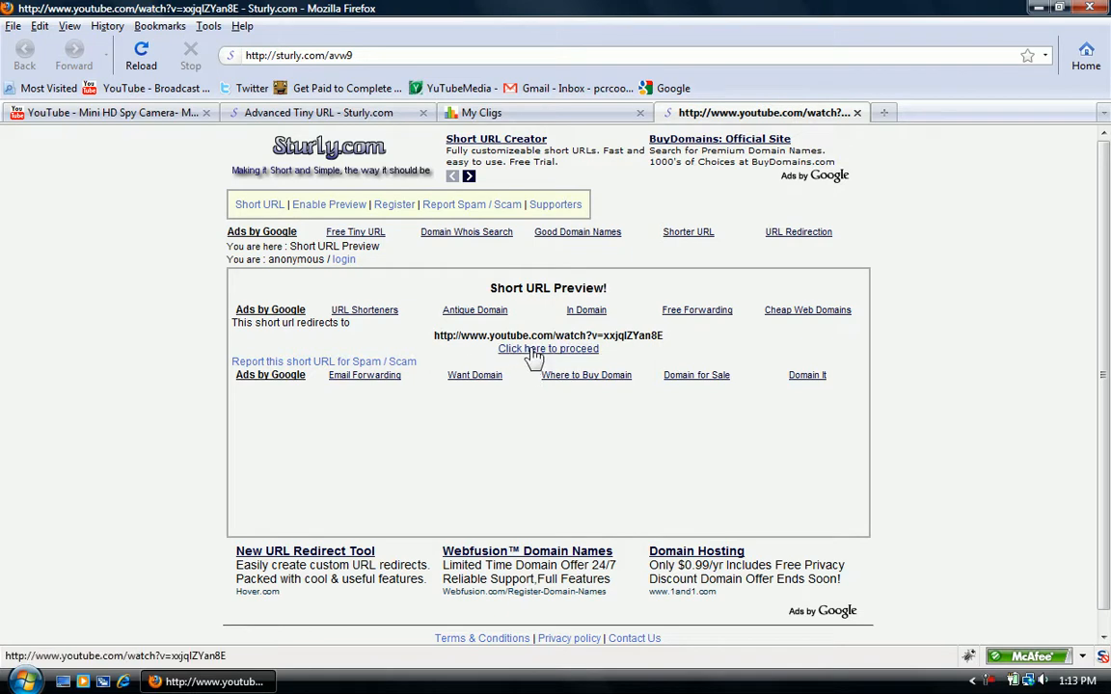
click(531, 353)
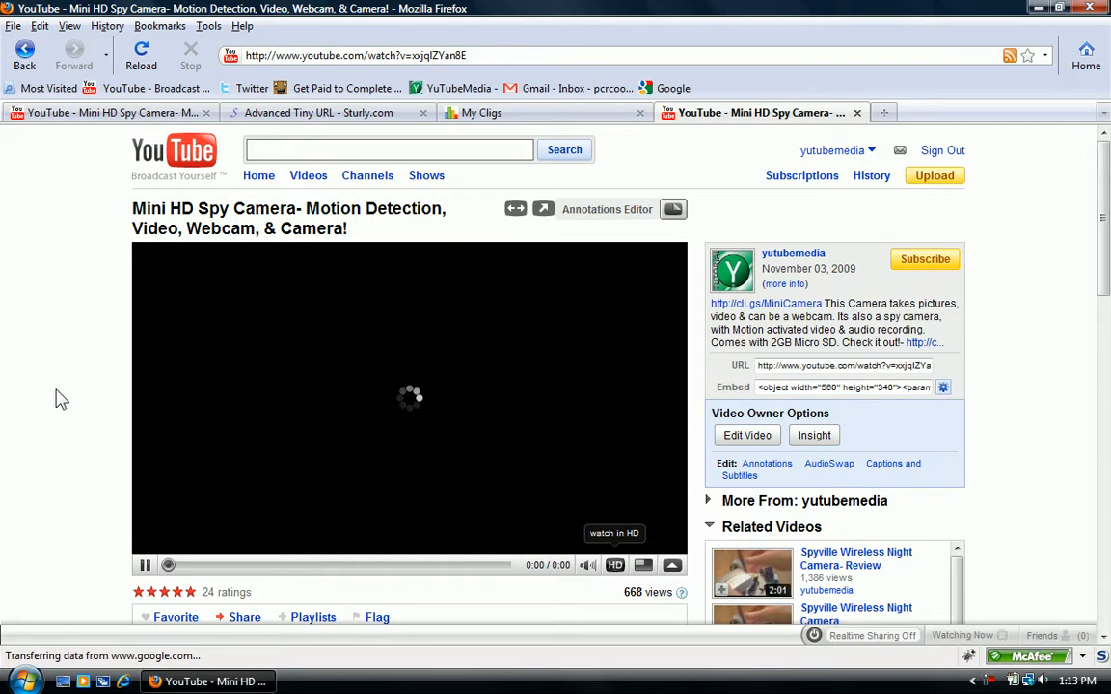
Revisit sturly.com/avw9 and review its 'Expired Short URL' message after the hit limit
click(856, 112)
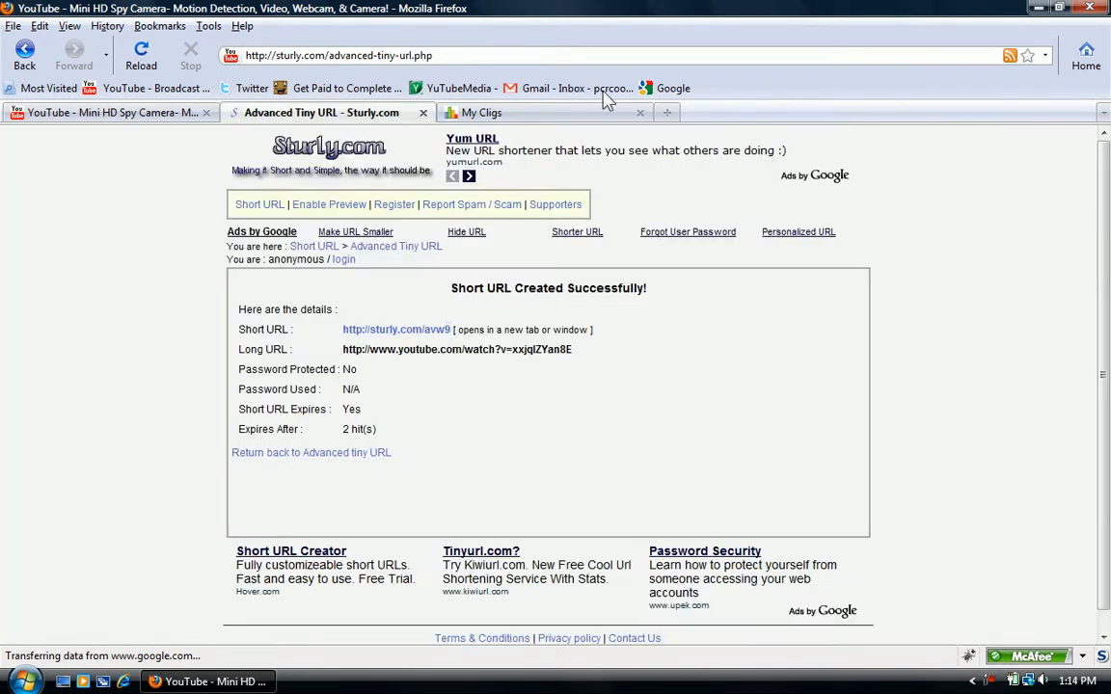
click(415, 331)
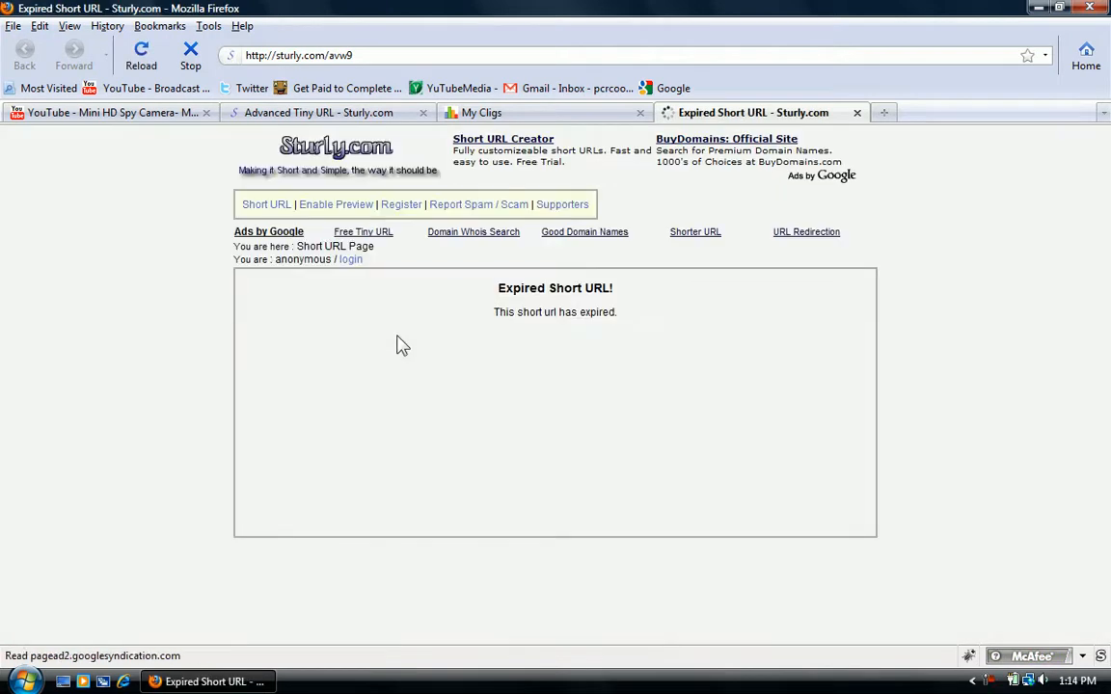
drag(615, 312, 459, 309)
click(463, 299)
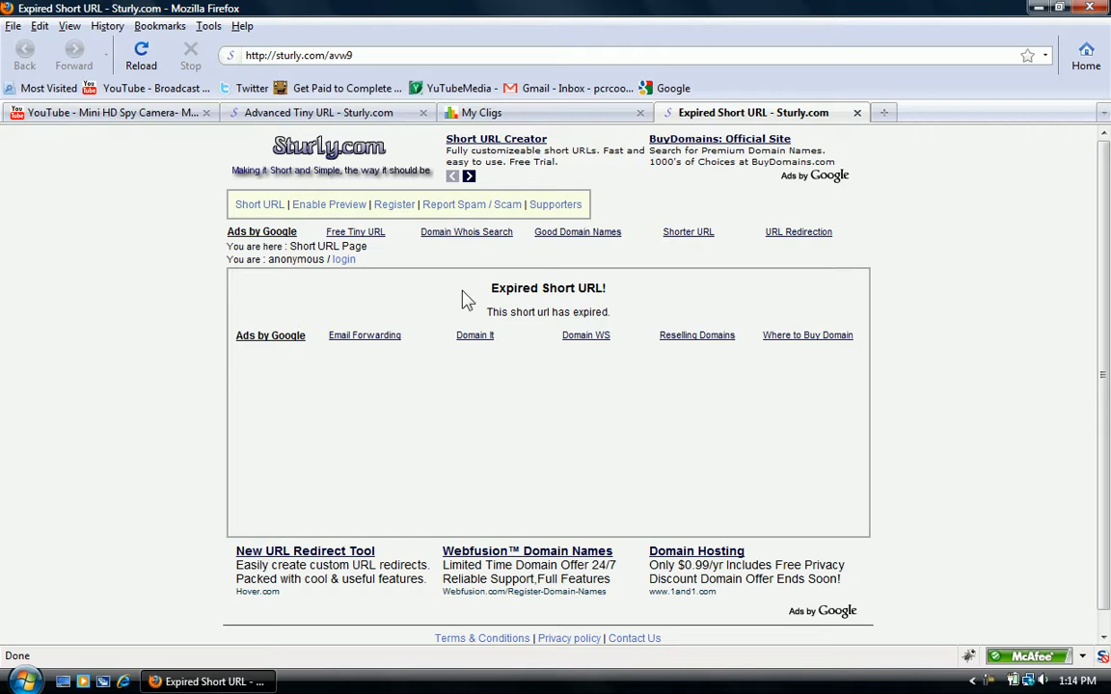
mouse_move(482, 312)
mouse_down()
mouse_move(653, 315)
mouse_move(464, 286)
mouse_up()
click(620, 317)
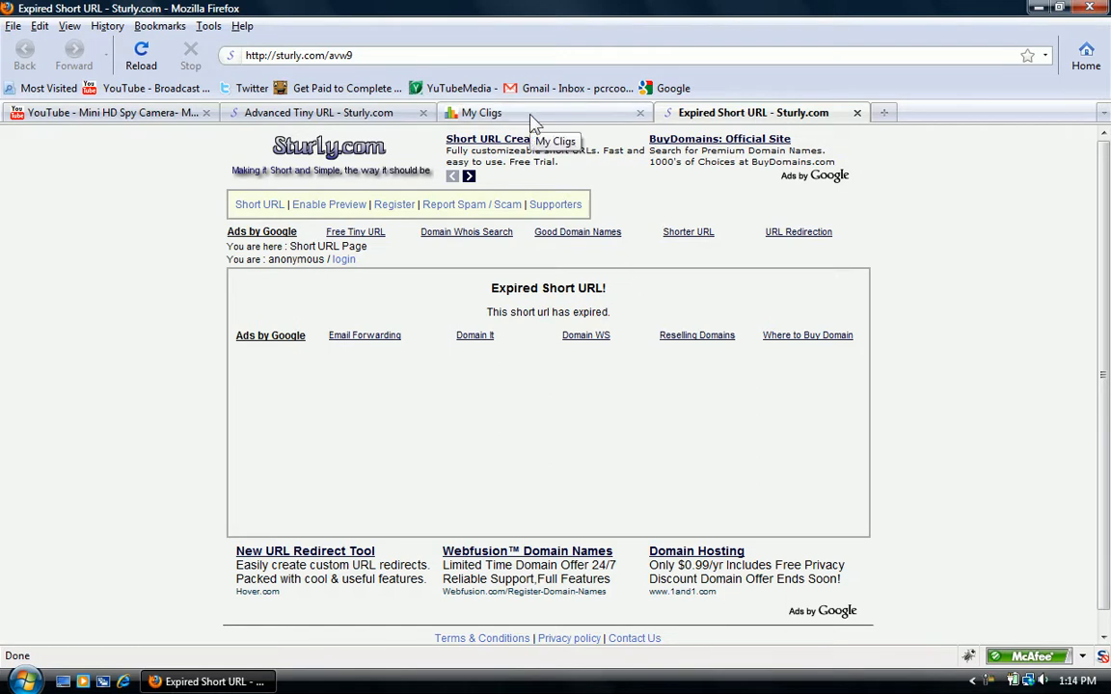
Copy the YouTube address, then copy the ZJumJj clig link (0 hits) from My Cligs and return to Sturly
click(154, 112)
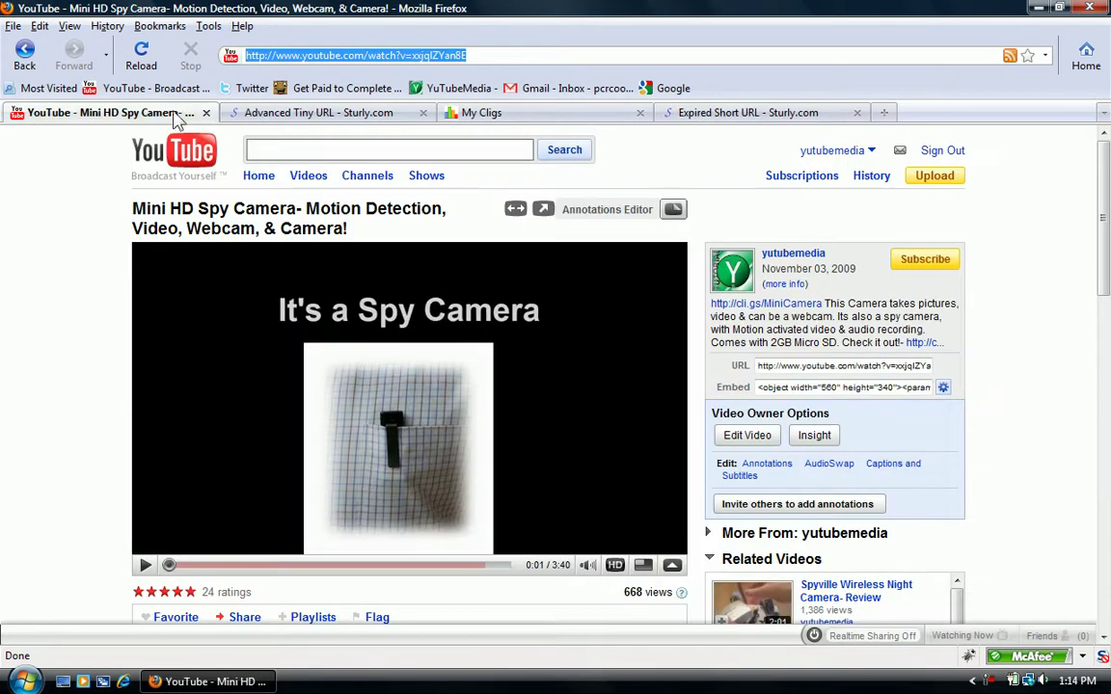
right_click(324, 58)
click(369, 114)
click(478, 112)
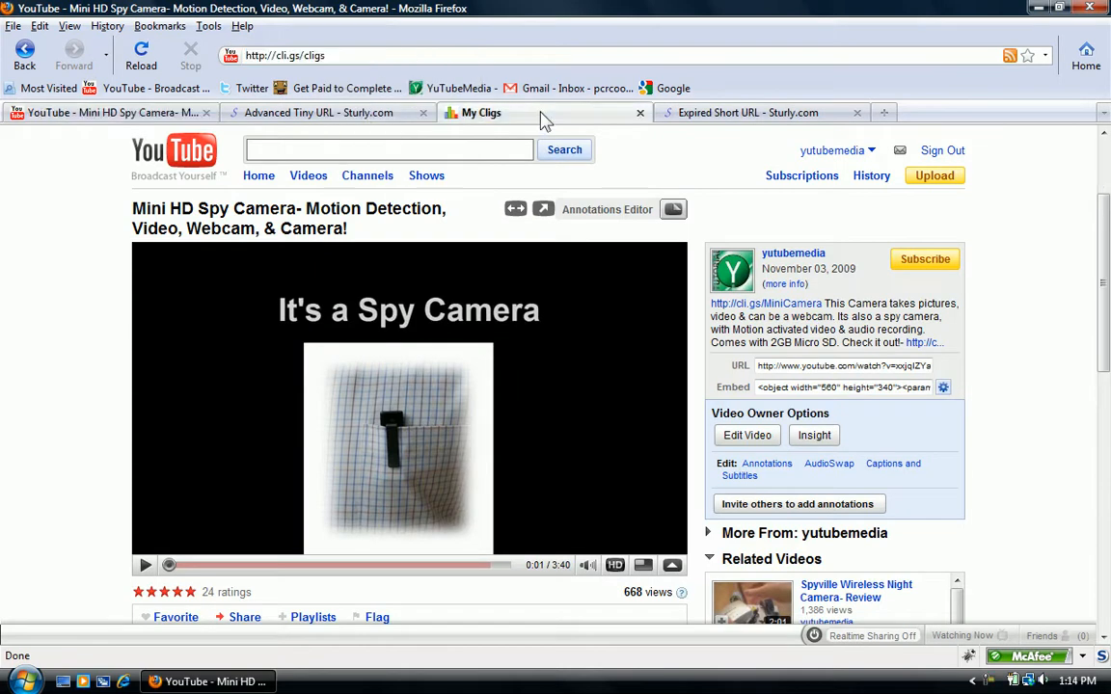
scroll(386, 347, up, 2)
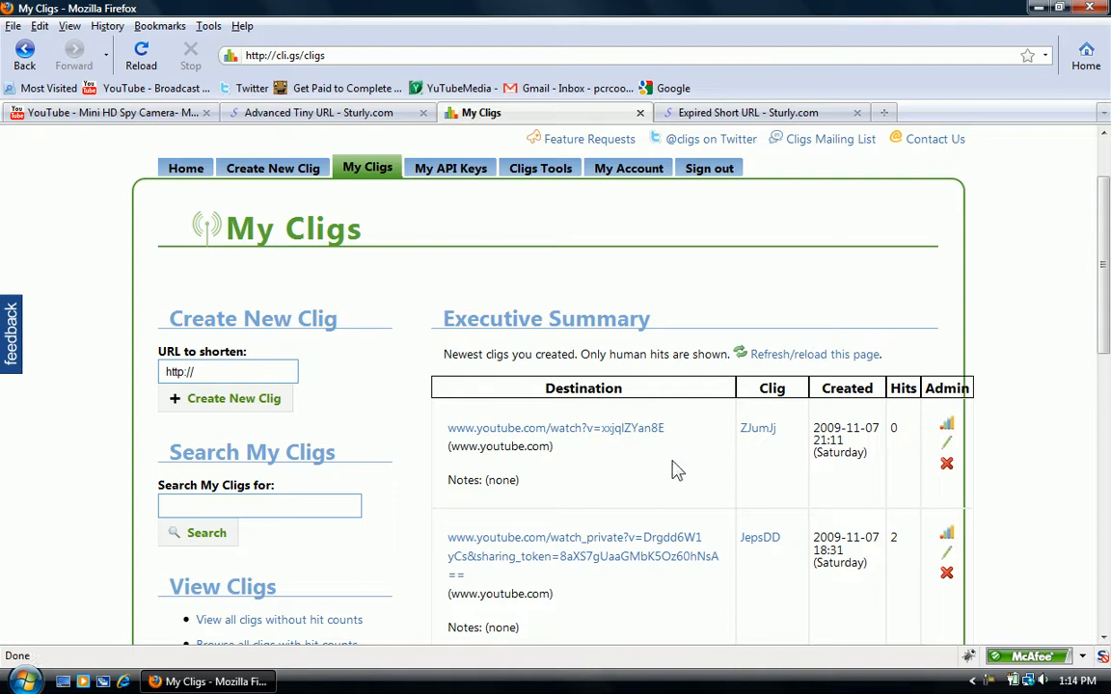
scroll(608, 424, down, 1)
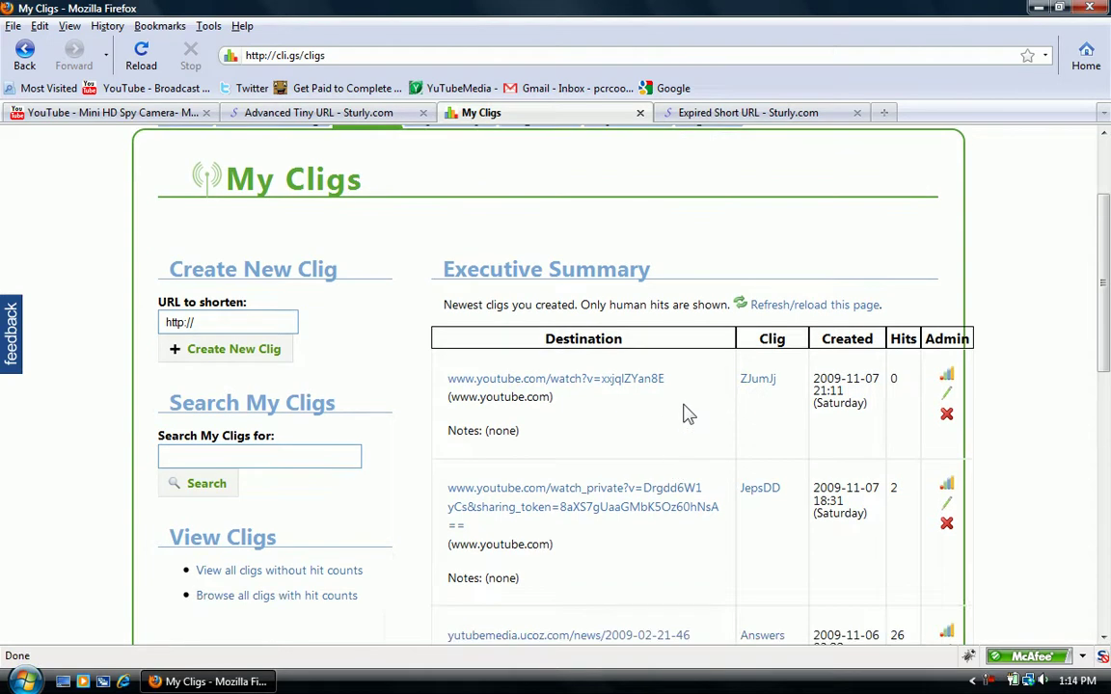
right_click(763, 382)
click(846, 492)
click(328, 113)
click(344, 154)
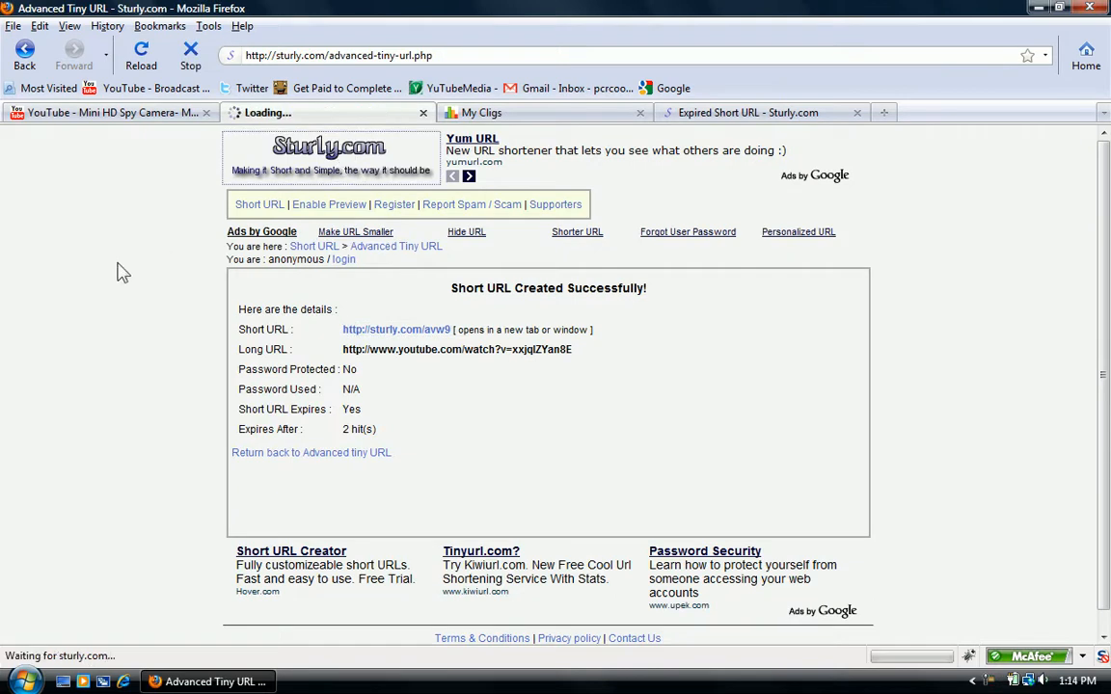
scroll(359, 372, down, 5)
click(532, 448)
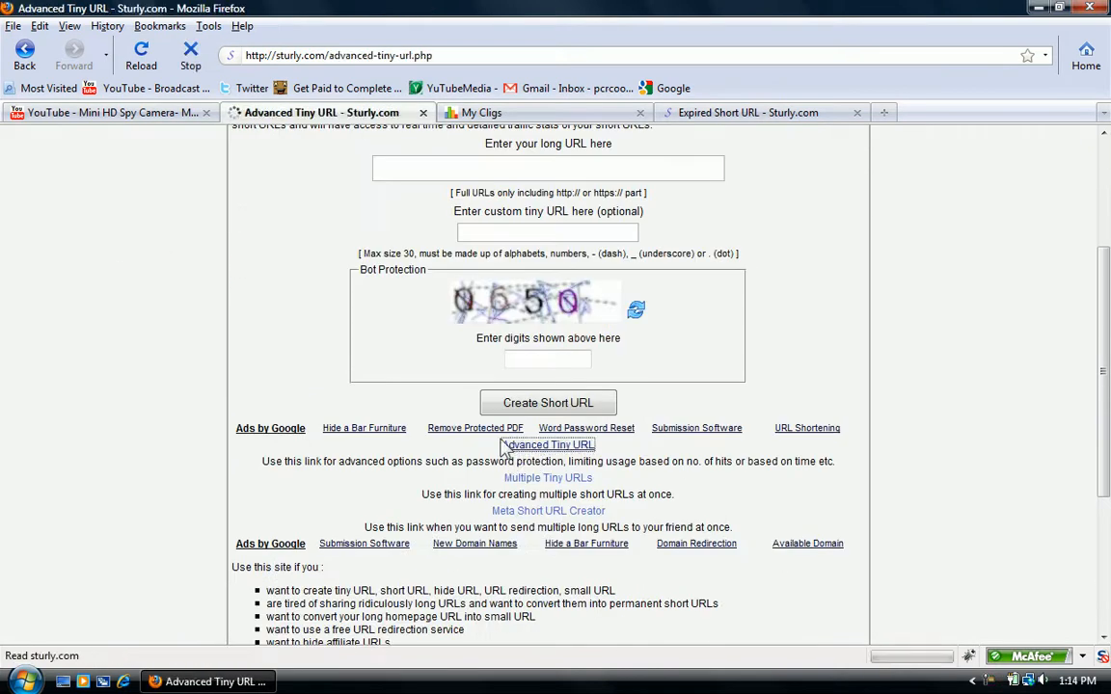
key(ctrl+v)
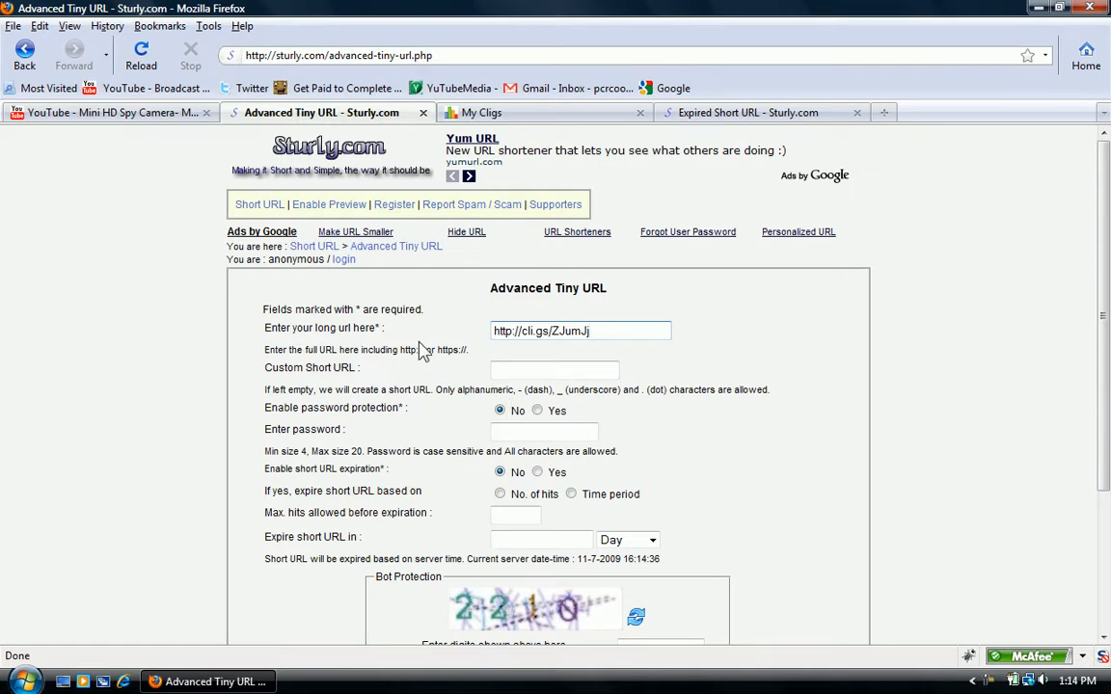
drag(590, 330, 509, 332)
click(513, 334)
drag(616, 330, 476, 322)
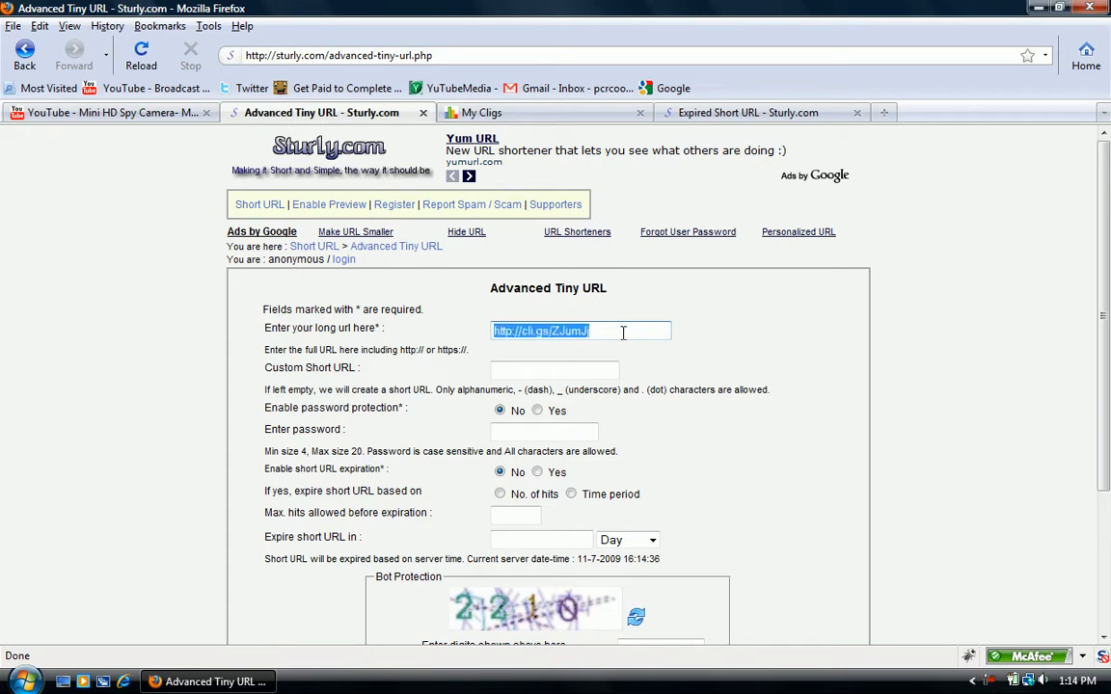
Set expiration to 2 hits, fill the captcha and create the short link sturly.com/avxa
click(508, 492)
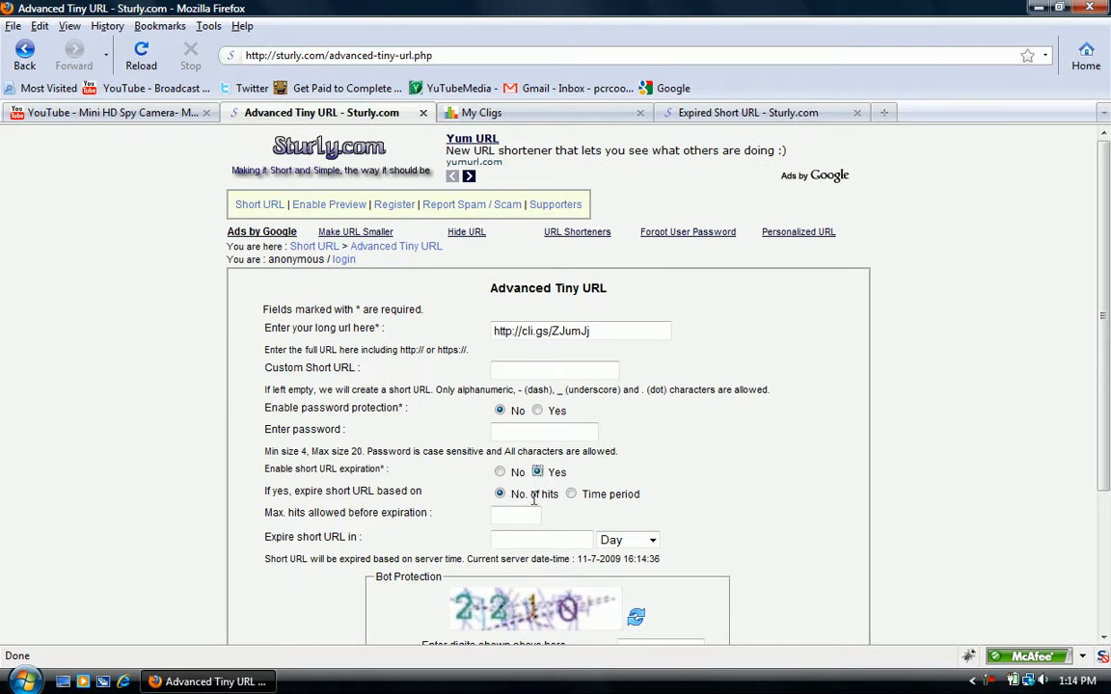
scroll(533, 499, down, 1)
text(2)
click(645, 600)
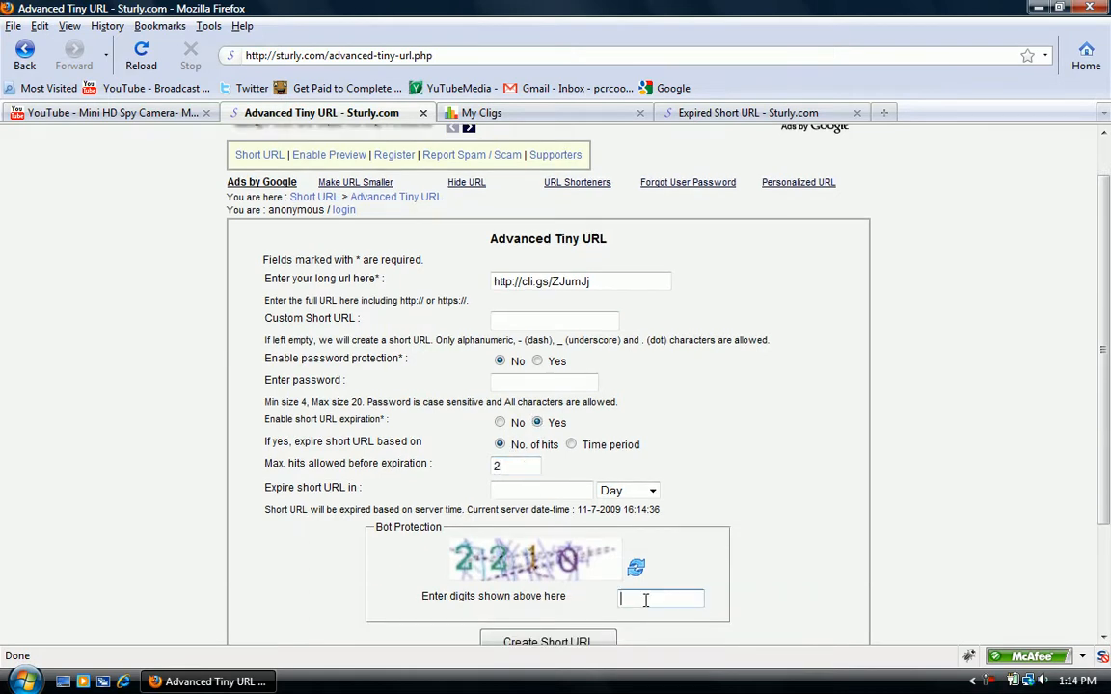
text(2210)
scroll(464, 590, down, 1)
scroll(518, 540, down, 1)
click(518, 540)
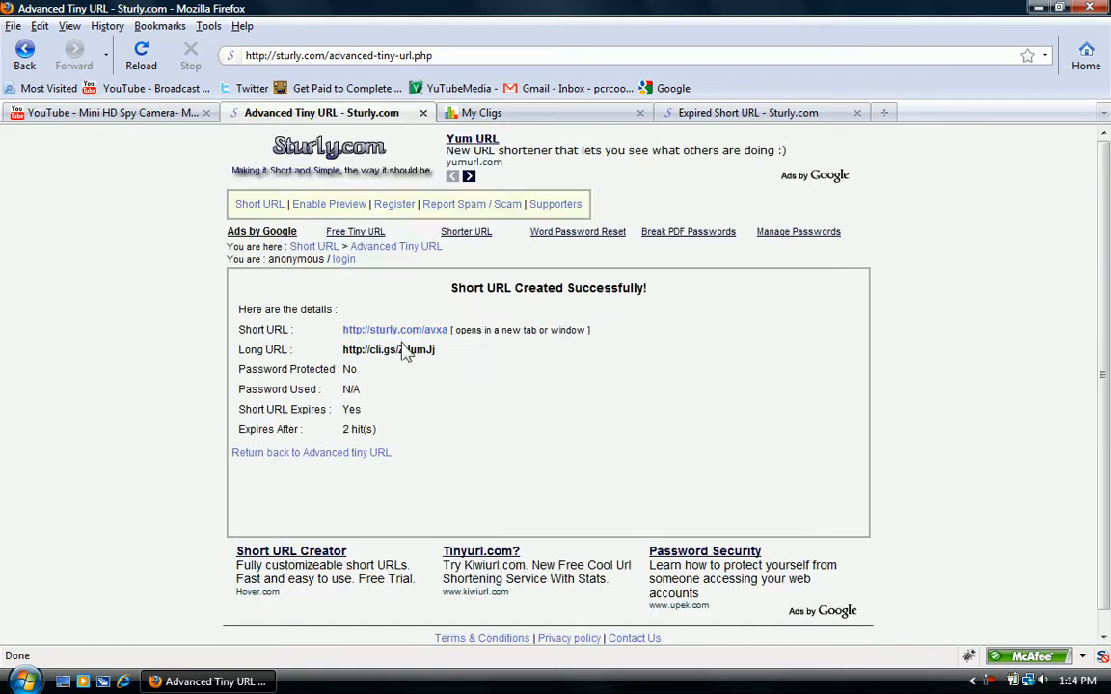
Follow sturly.com/avxa through its cli.gs preview to the video, then check ZJumJj still at 0 hits
click(396, 329)
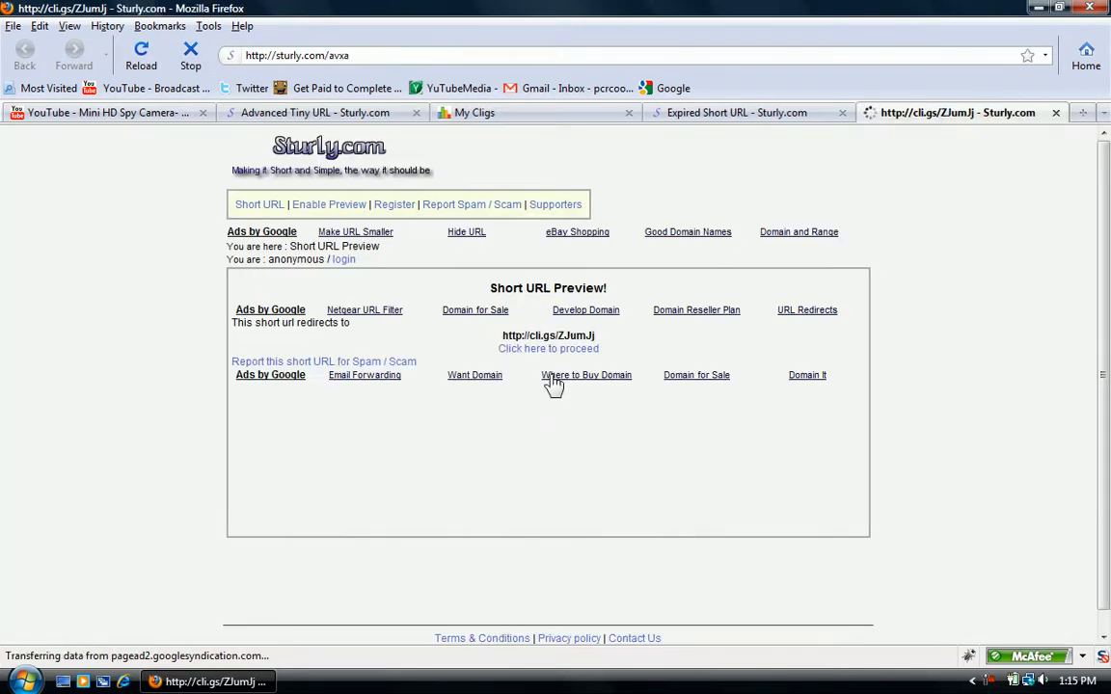
drag(499, 336, 603, 344)
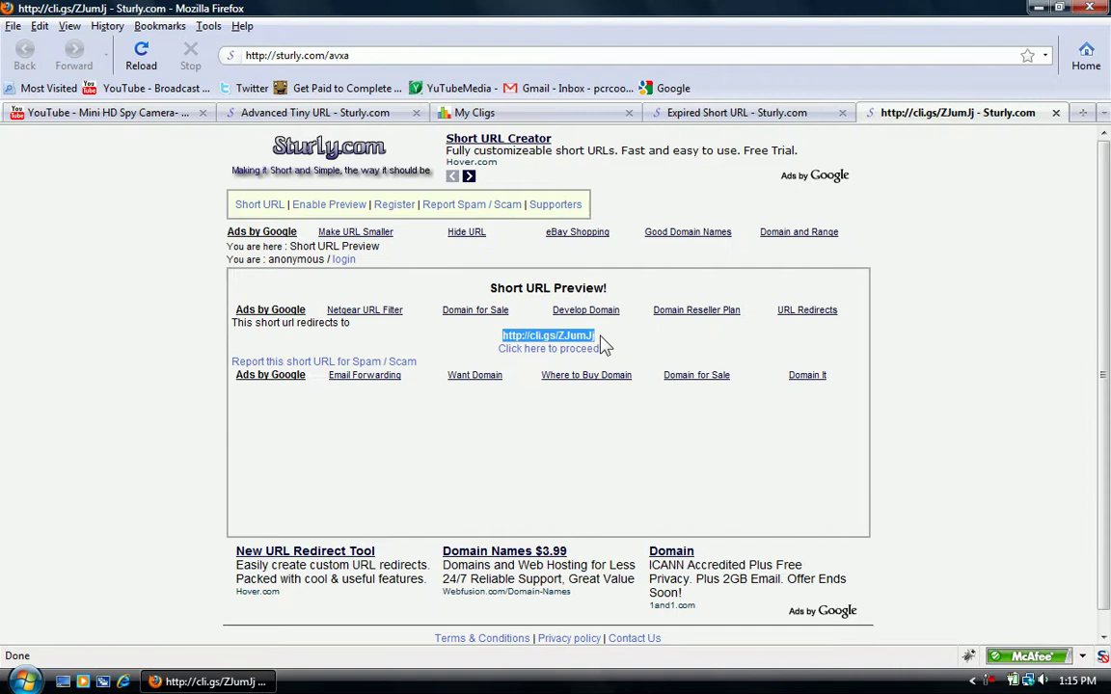
click(524, 349)
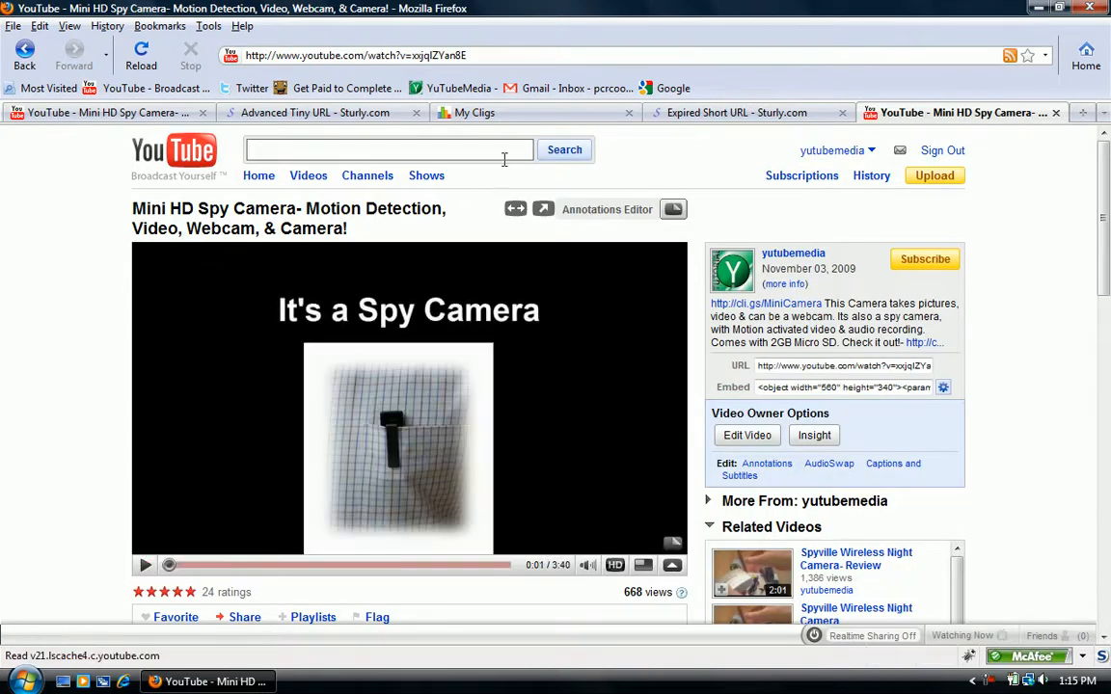
click(463, 113)
drag(815, 403, 911, 364)
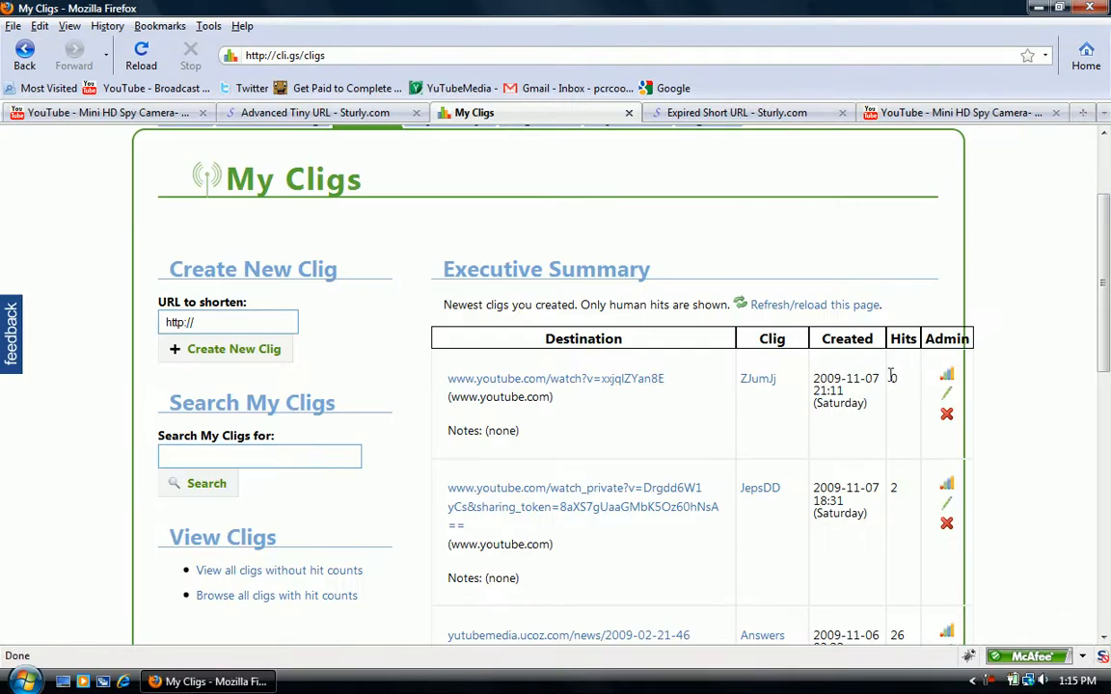
Reload My Cligs so ZJumJj shows 1 hit and note the updated count
click(141, 55)
double_click(891, 379)
click(991, 154)
Close the My Cligs, Expired Short URL and YouTube tabs, leaving Sturly's avxa result page
click(628, 112)
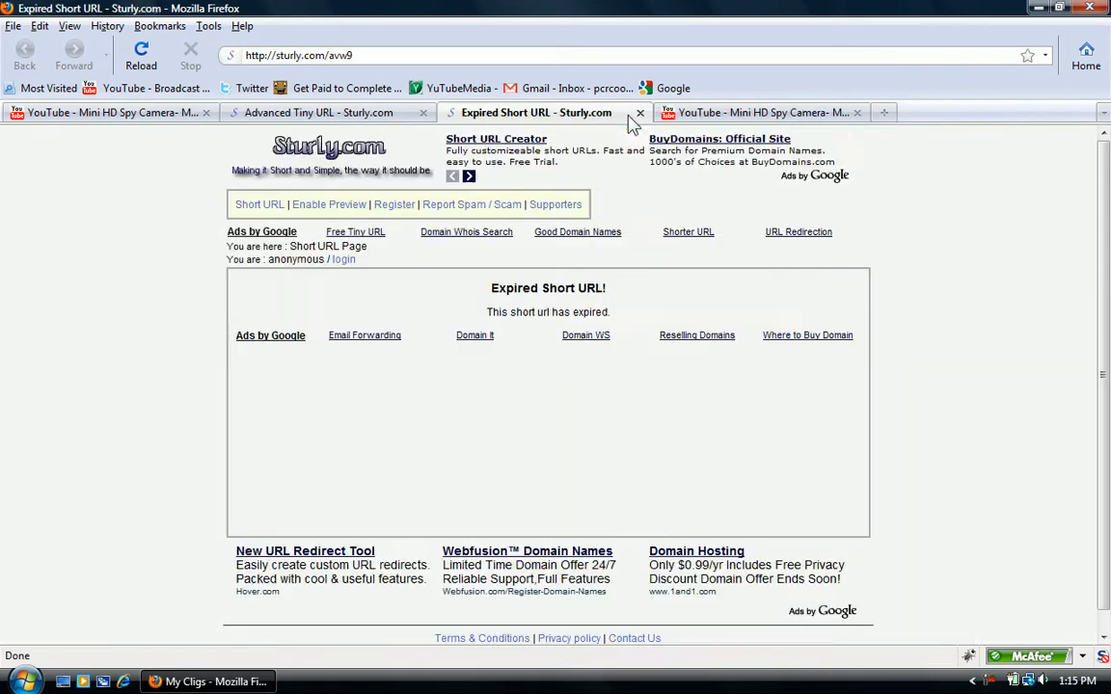
click(640, 114)
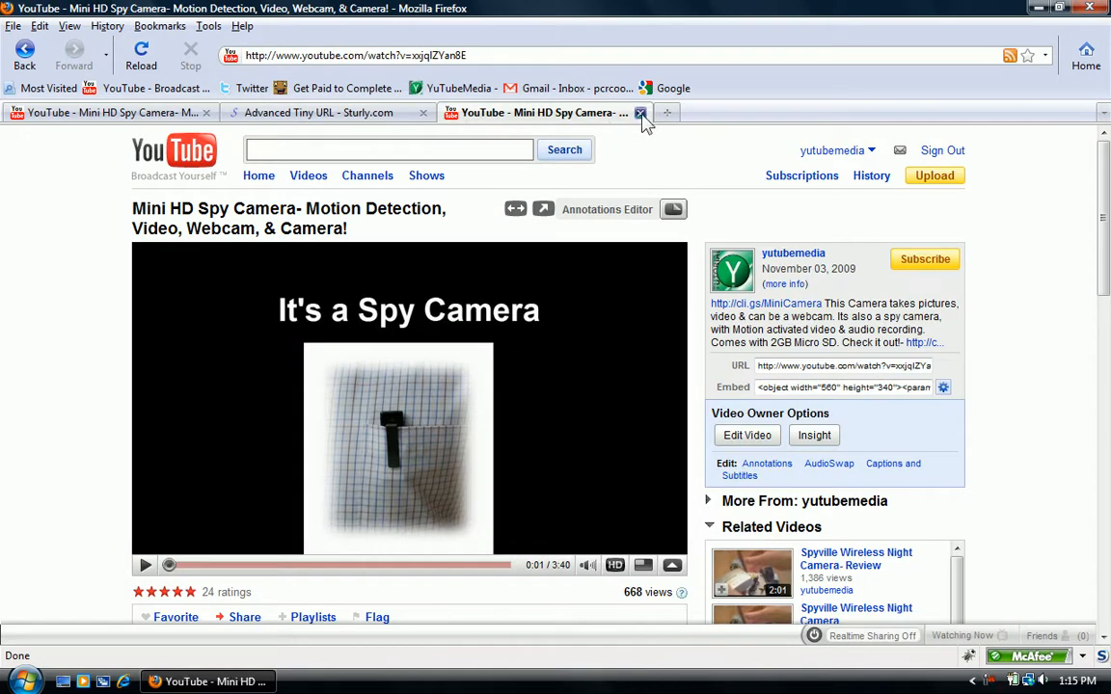
click(640, 114)
Return to the Sturly.com home page with its empty short URL form
click(340, 154)
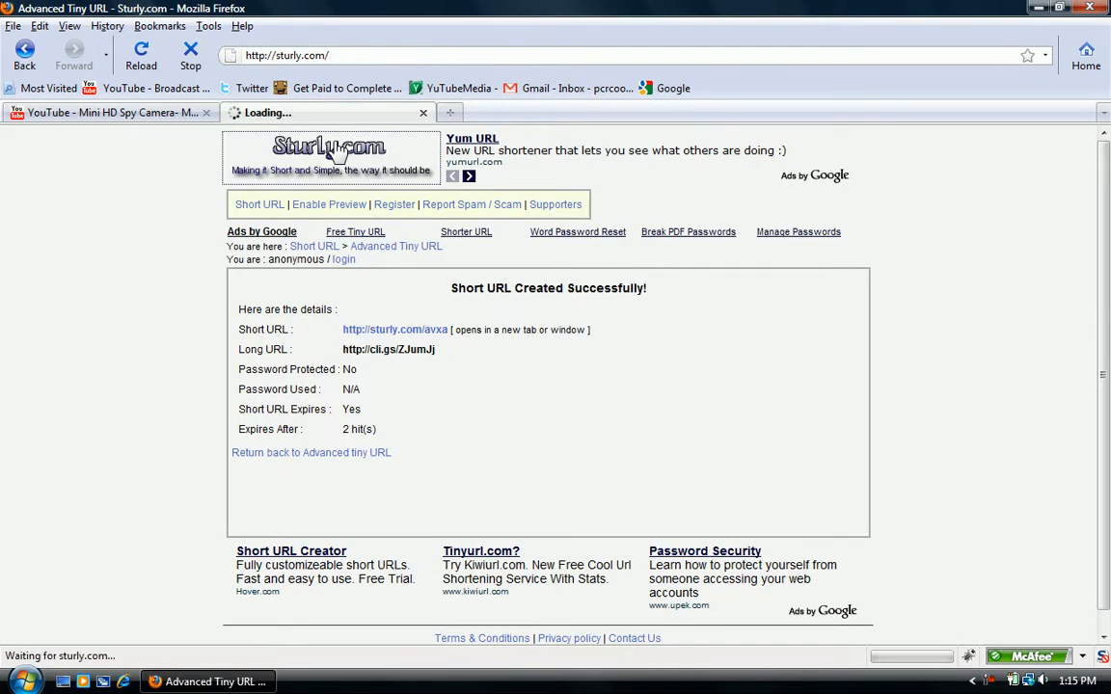
scroll(160, 306, down, 3)
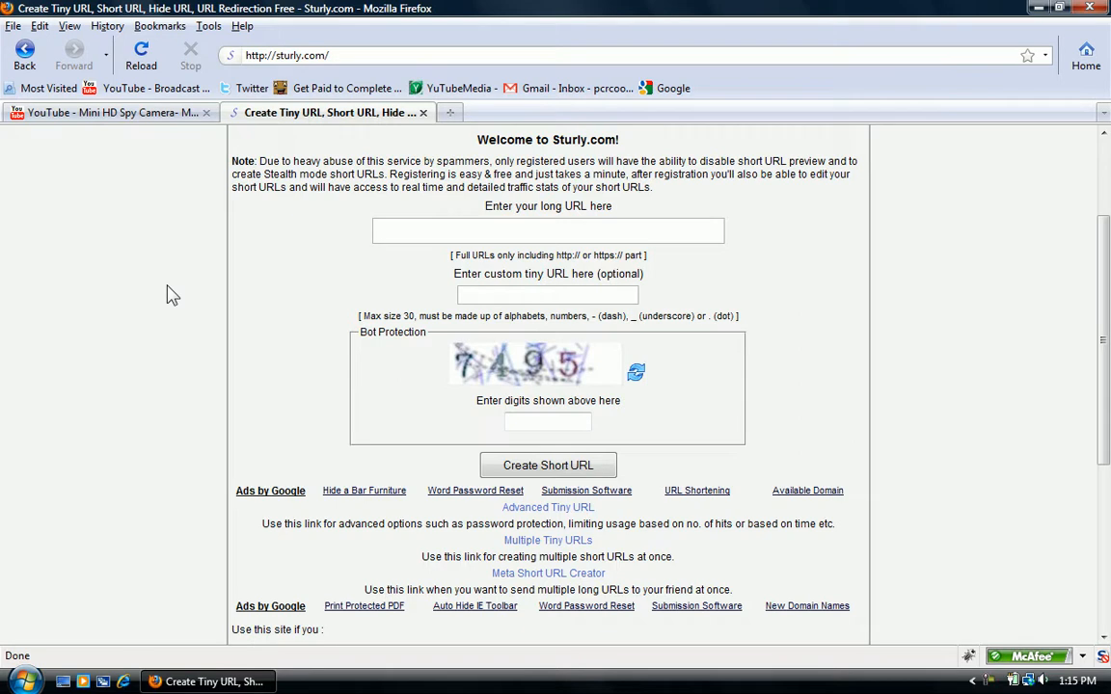
scroll(318, 359, up, 3)
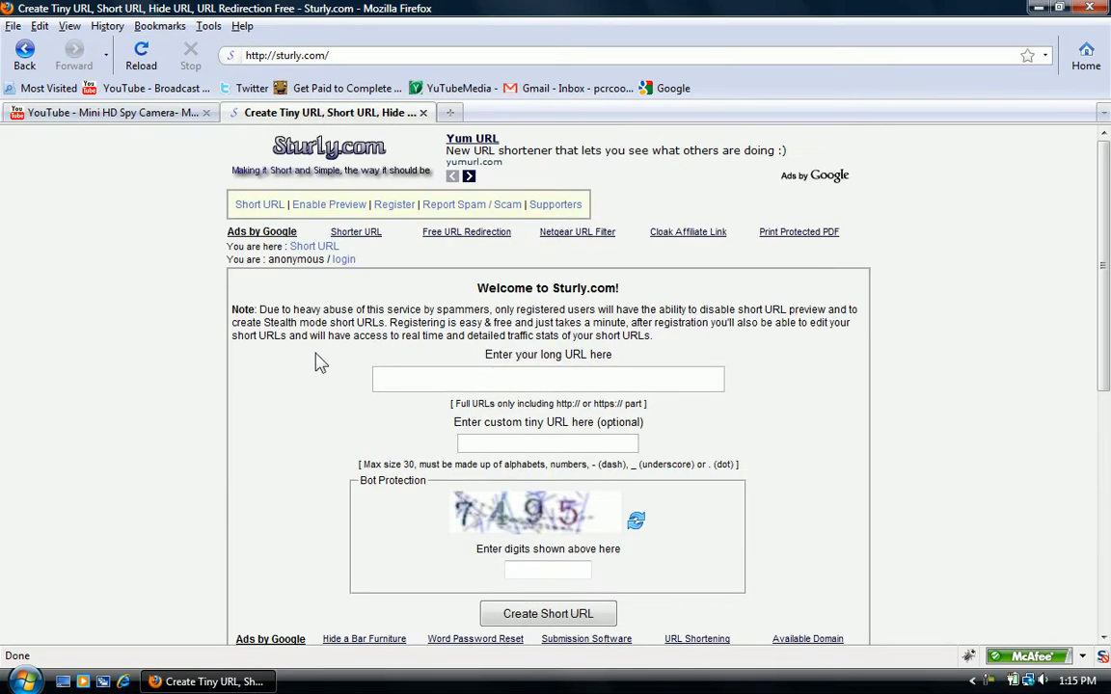